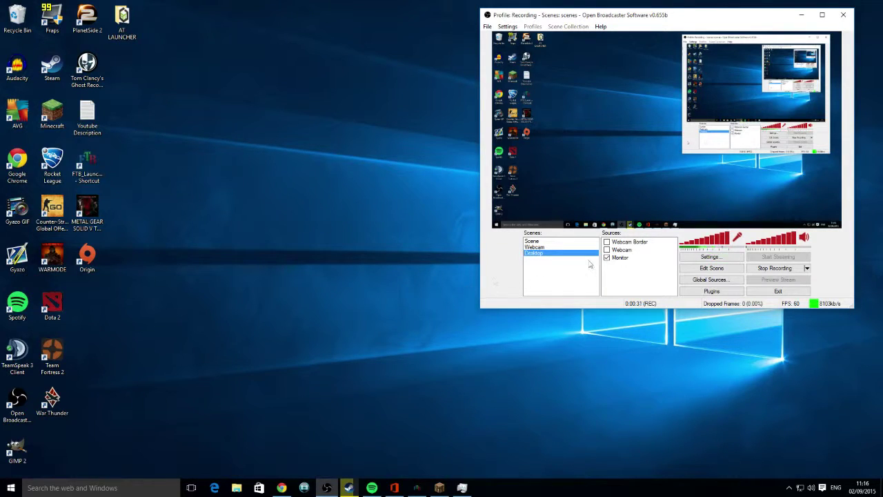
click(721, 258)
drag(456, 89, 265, 44)
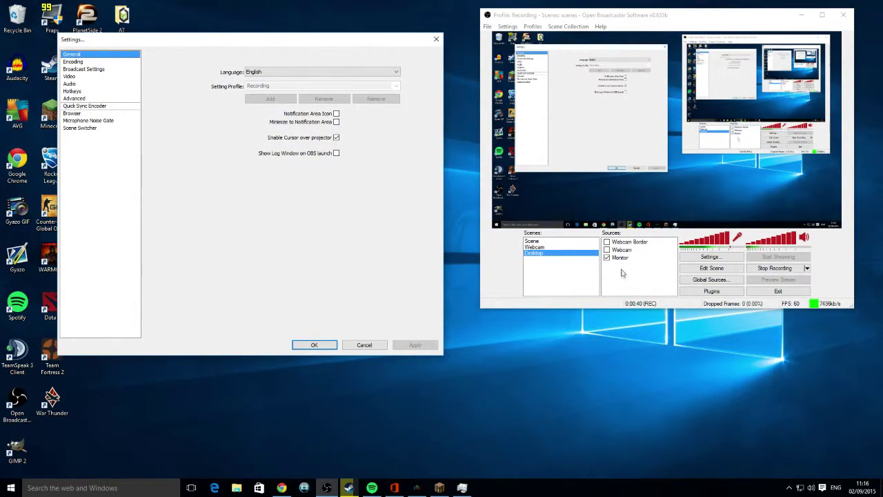
click(366, 345)
right_click(654, 281)
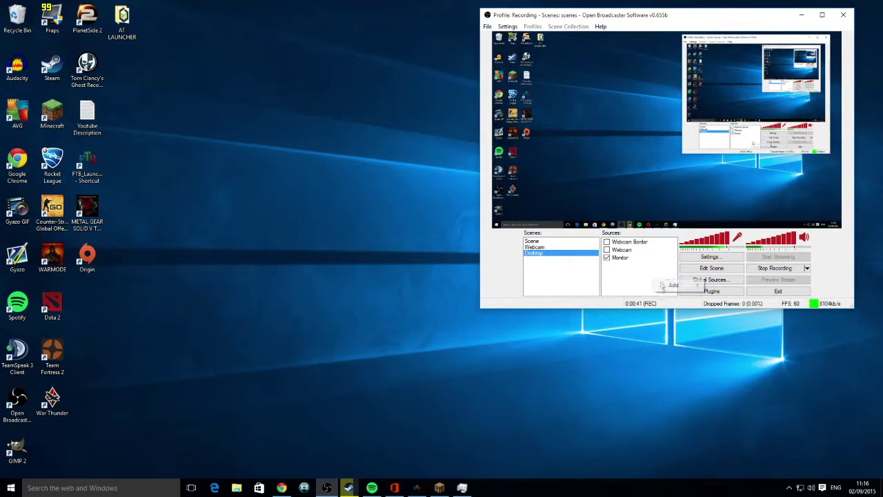
mouse_move(673, 286)
click(764, 288)
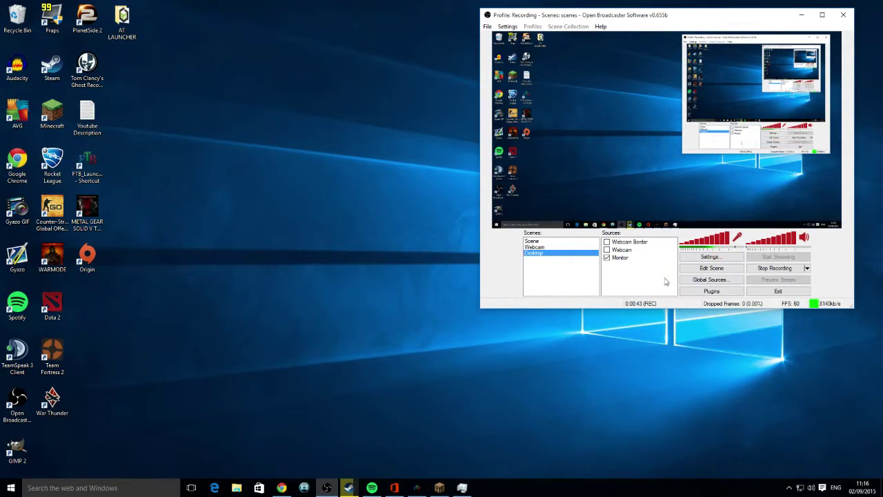
- Open the encoding settings, with the settings window moved clear of the main recording window
click(711, 257)
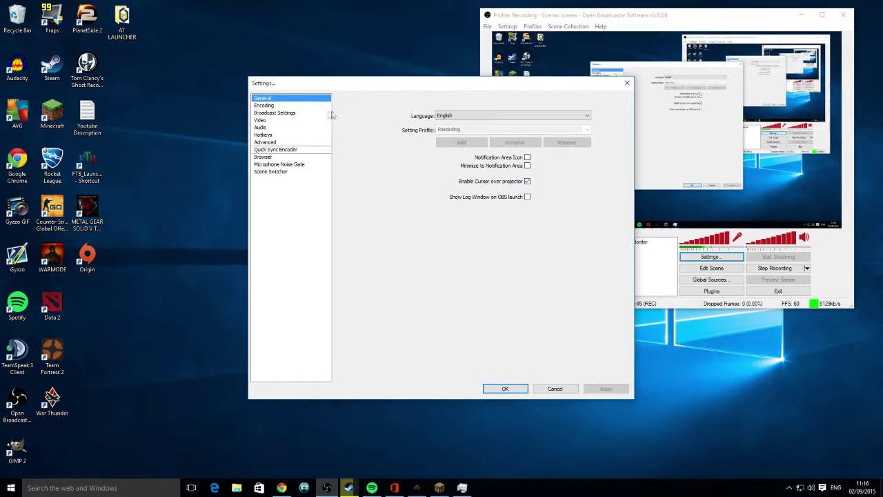
drag(365, 102, 209, 54)
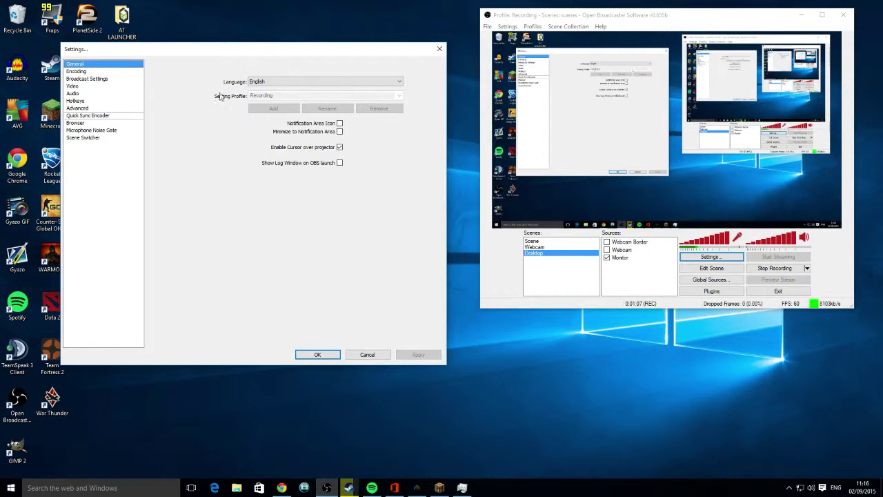
click(79, 72)
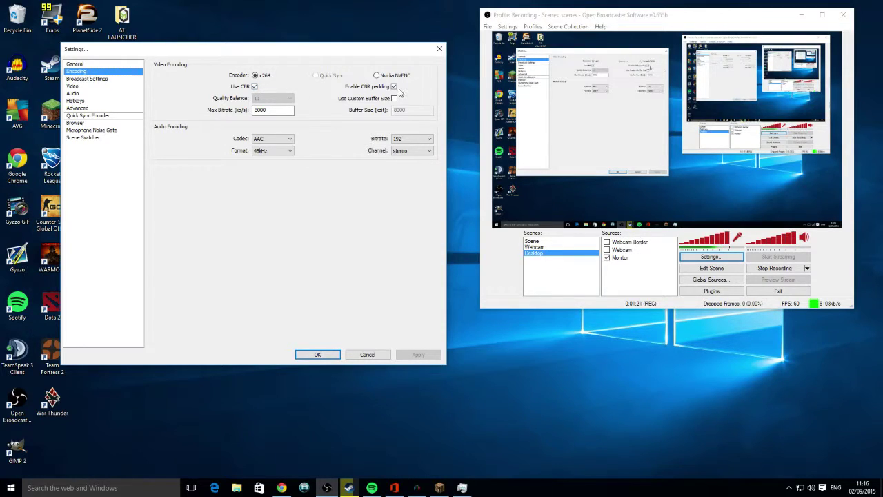
- Try turning off CBR with the quality balance set to 10, and re-enable CBR
click(254, 86)
click(275, 100)
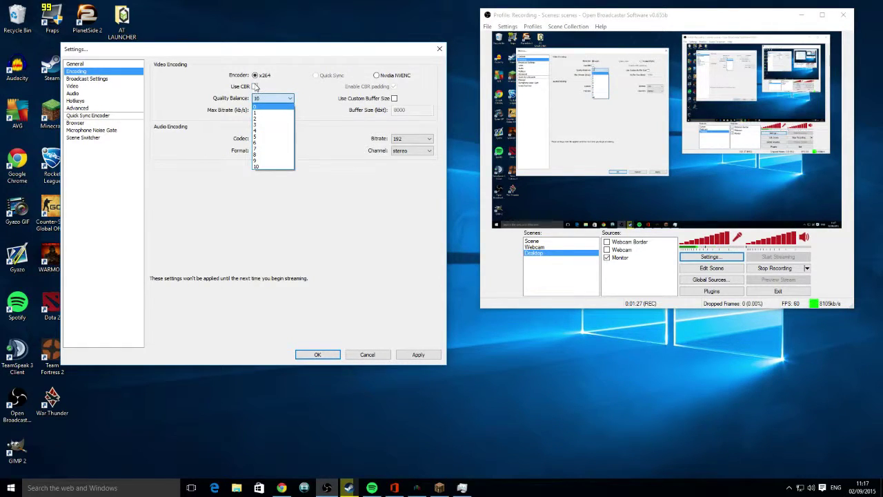
click(263, 166)
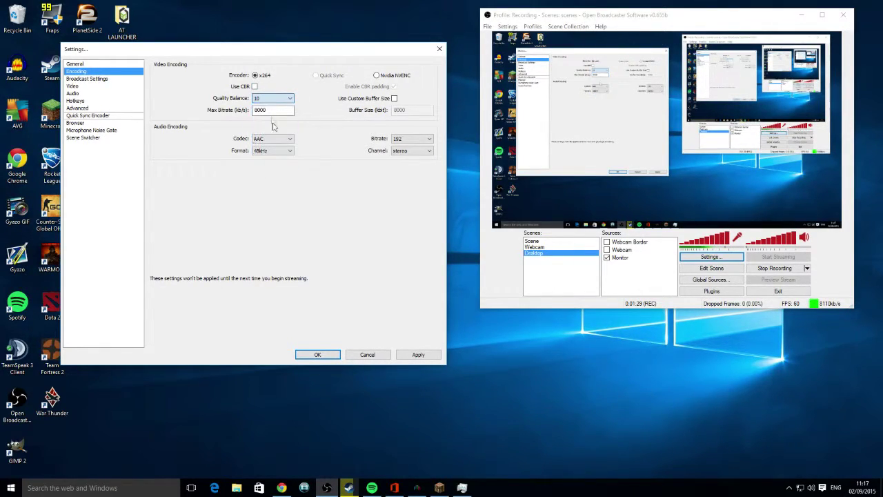
click(254, 86)
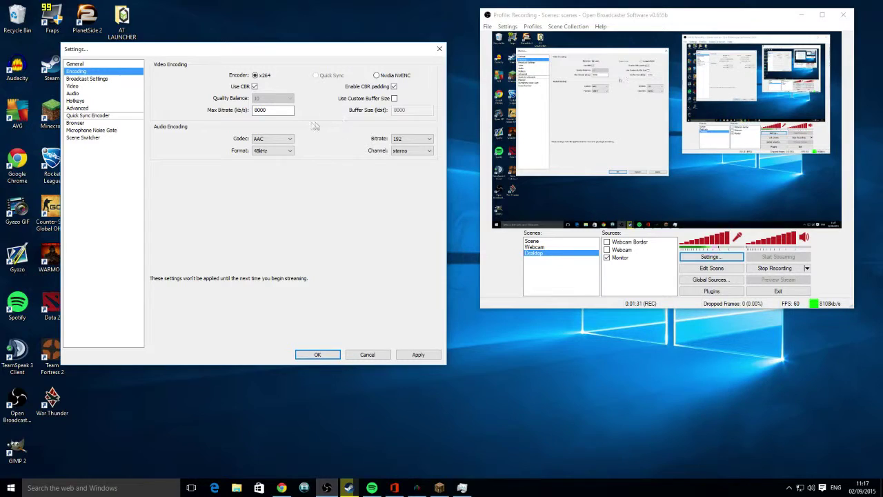
- Set the maximum video bitrate to 8000 kb/s
double_click(276, 114)
text(8000)
key(ctrl+a)
text(8000)
mouse_move(269, 110)
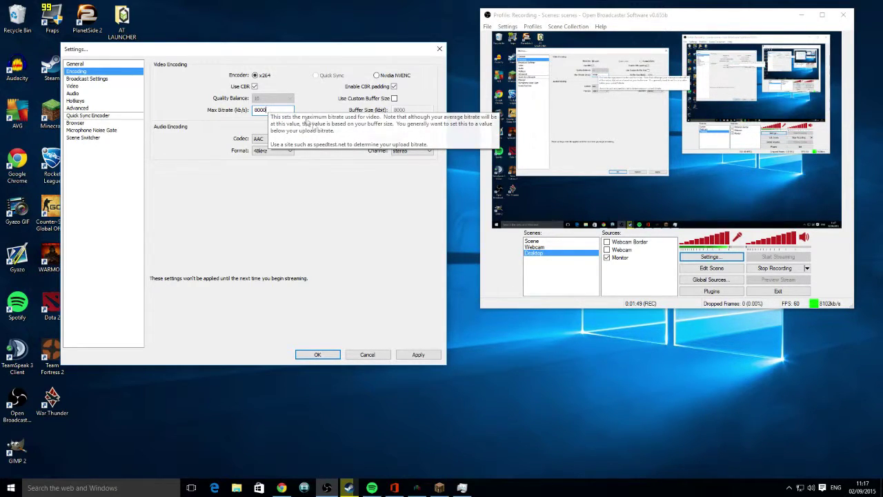
click(268, 110)
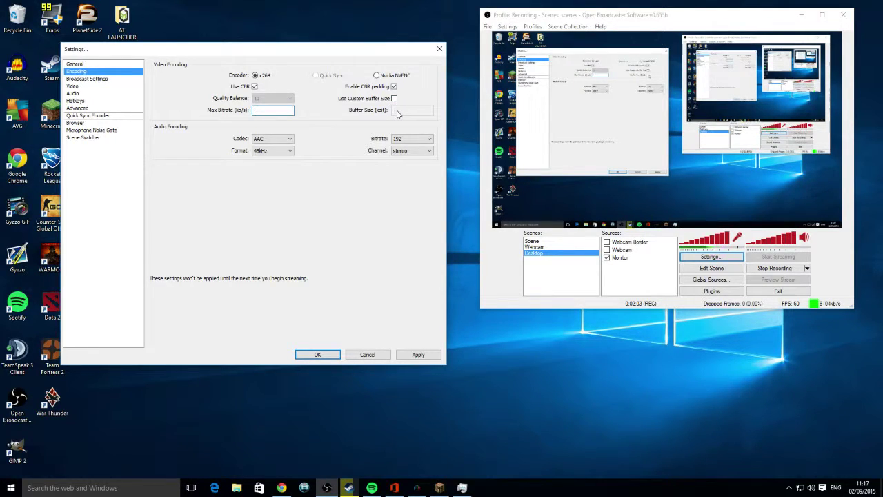
text(8000)
- Choose the 48kHz format, 192 bitrate and stereo channel for audio encoding, and apply the encoding settings
click(276, 139)
click(273, 153)
click(273, 151)
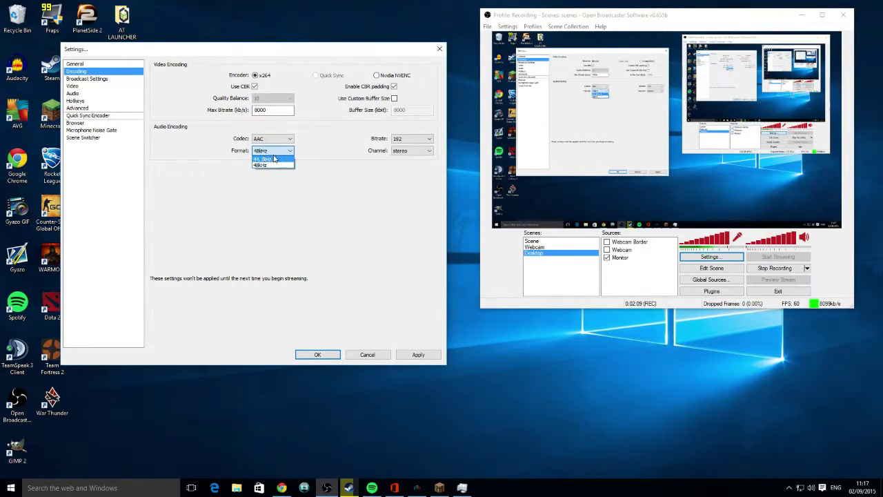
click(271, 165)
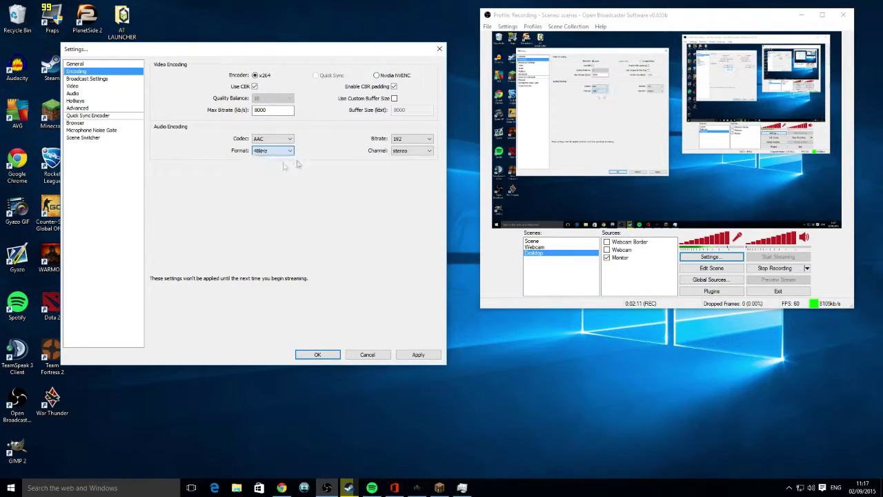
click(429, 138)
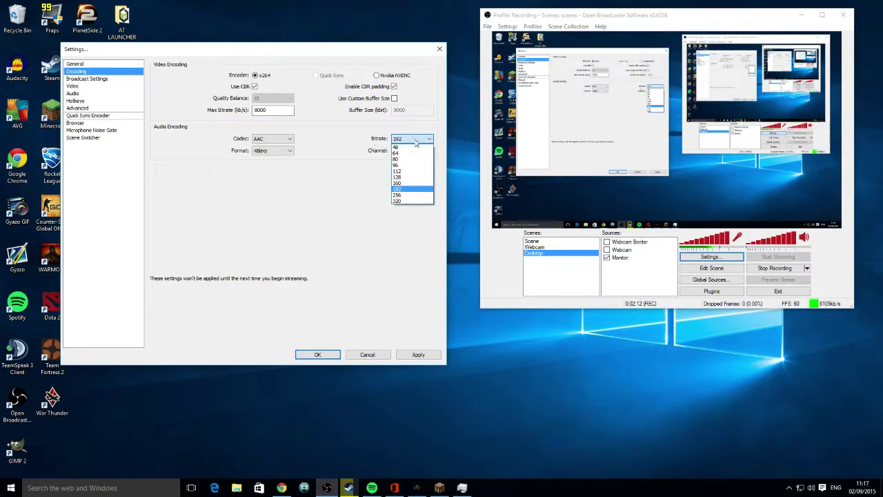
click(399, 189)
click(403, 152)
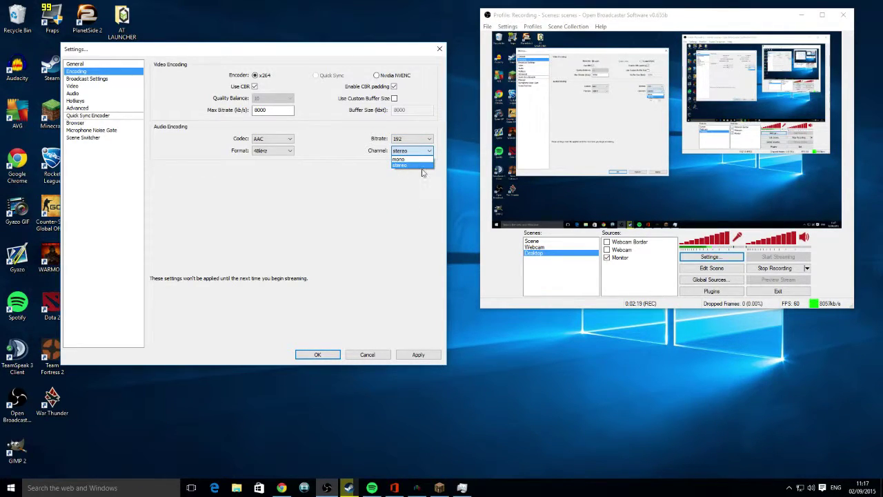
click(399, 166)
click(422, 356)
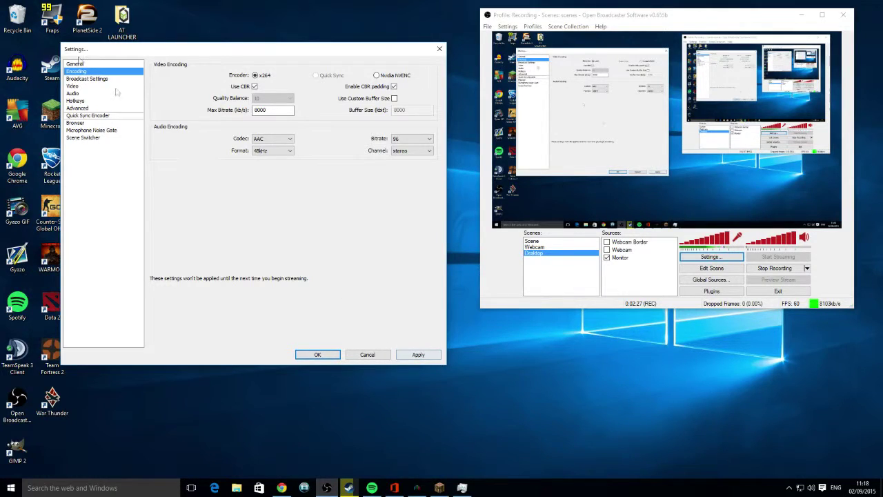
- Discard the pending encoding changes, set the broadcast mode to File Output Only and check the recording and replay buffer file paths
click(95, 79)
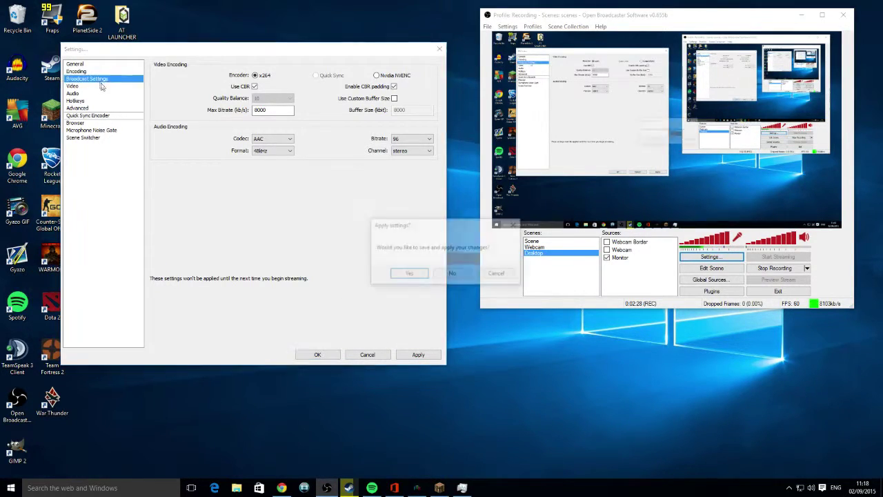
click(453, 275)
click(290, 73)
click(290, 81)
click(291, 73)
click(292, 87)
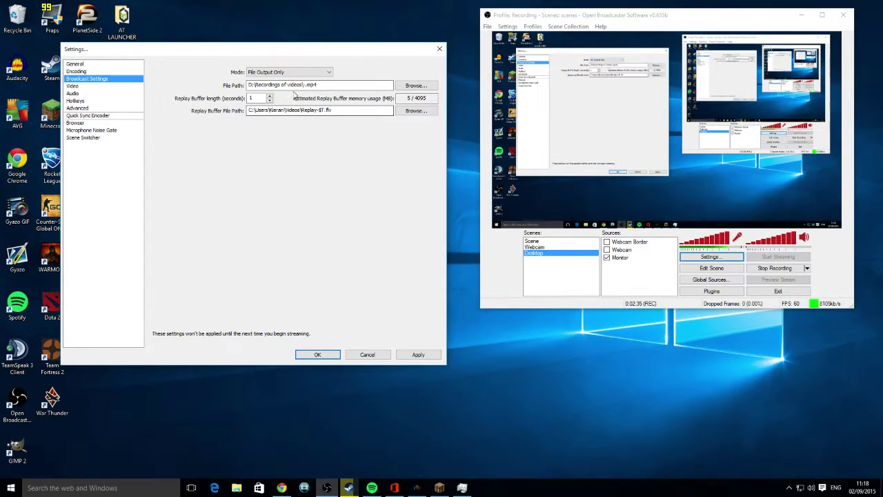
mouse_move(317, 84)
mouse_down()
mouse_move(211, 84)
mouse_move(317, 84)
mouse_up()
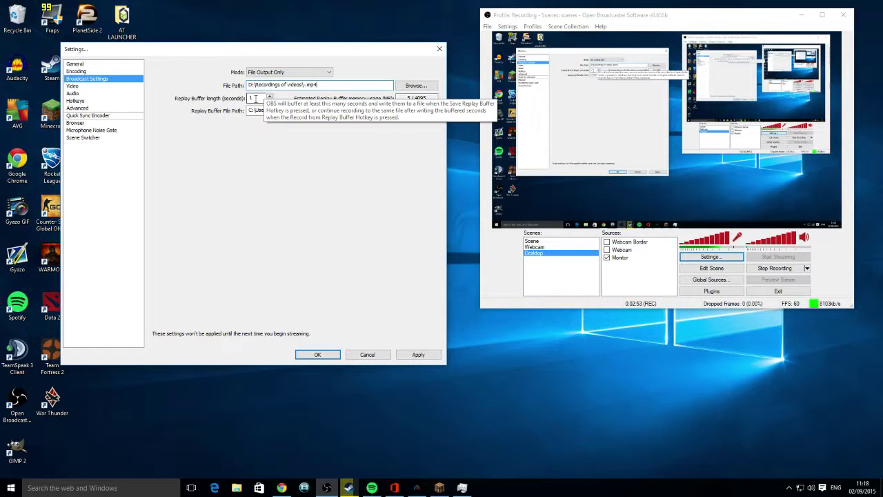
click(365, 113)
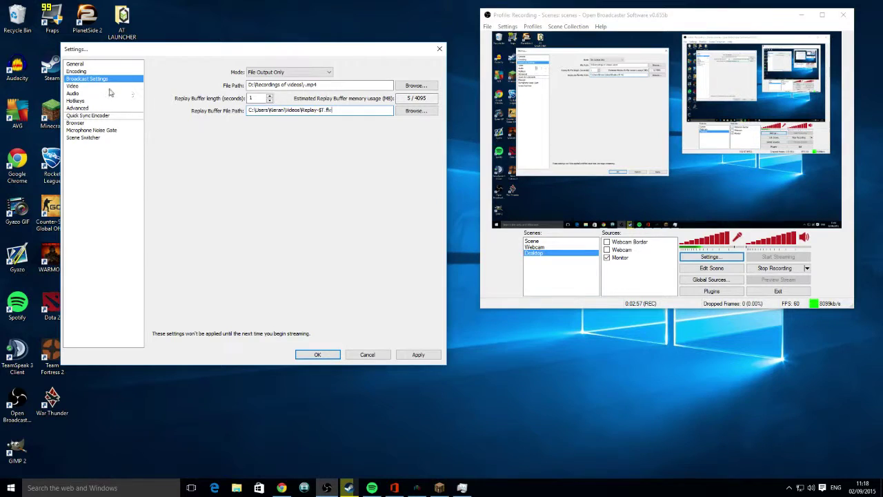
- Switch to the video settings without saving the broadcast changes and select NVIDIA GeForce GTX 960 as the video adapter
click(101, 86)
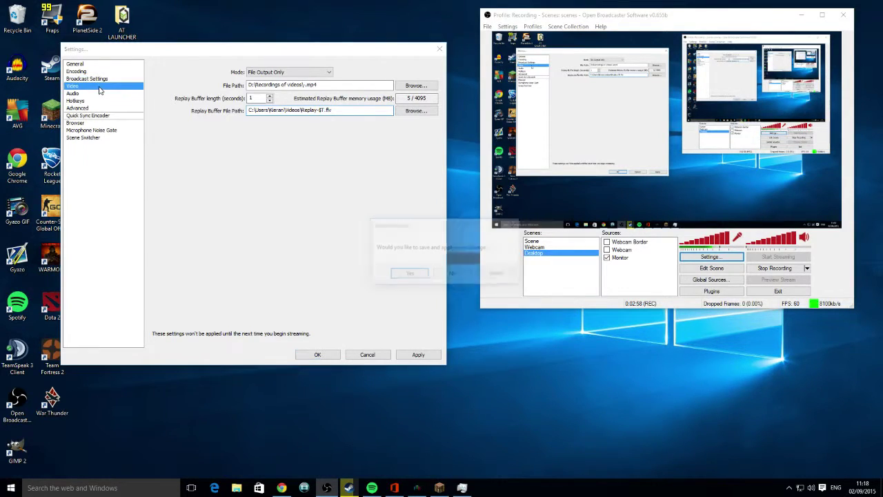
click(452, 274)
click(301, 74)
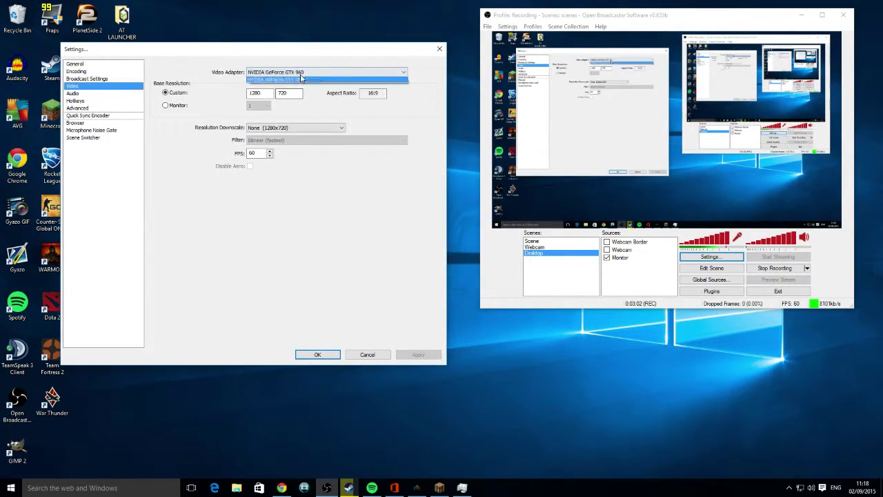
click(249, 79)
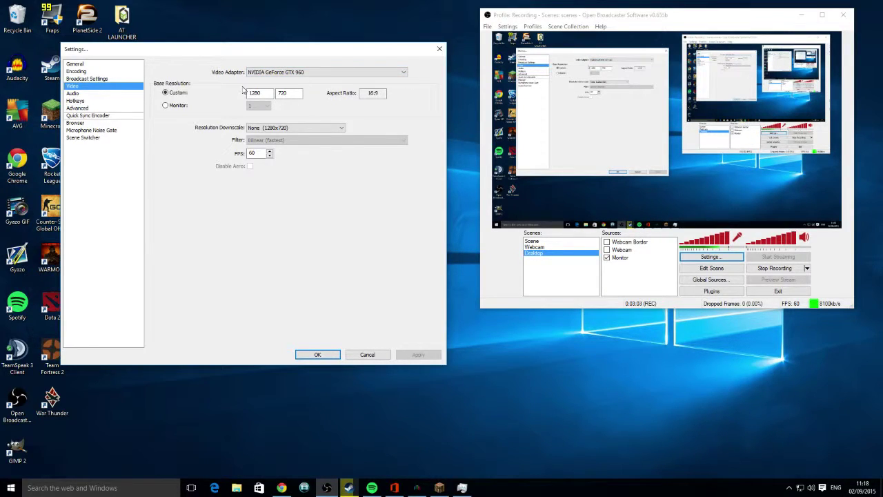
- Set the custom base resolution to 1920 x 1080
double_click(256, 92)
text(1920)
text(1080)
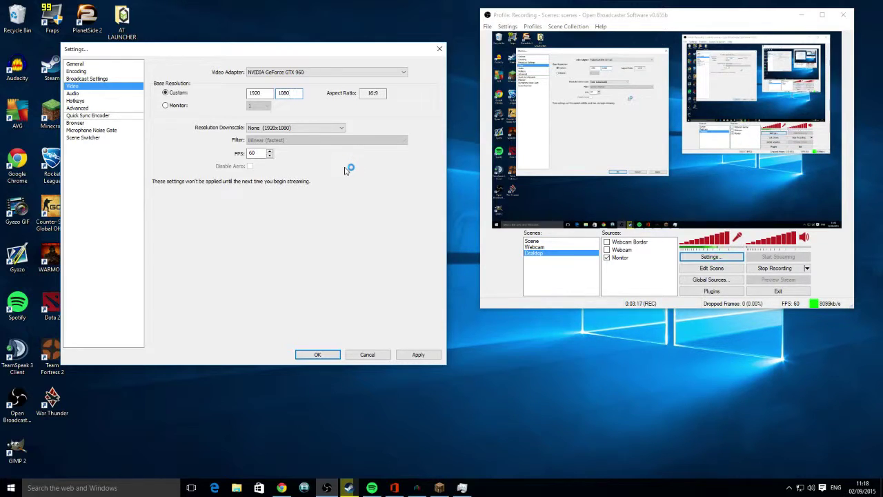
- Set the custom base resolution to 1280 x 720
drag(248, 92, 269, 91)
text(1280)
key(Tab)
text(720)
key(shift+Tab)
text(1080)
key(BackSpace)
key(BackSpace)
text(80)
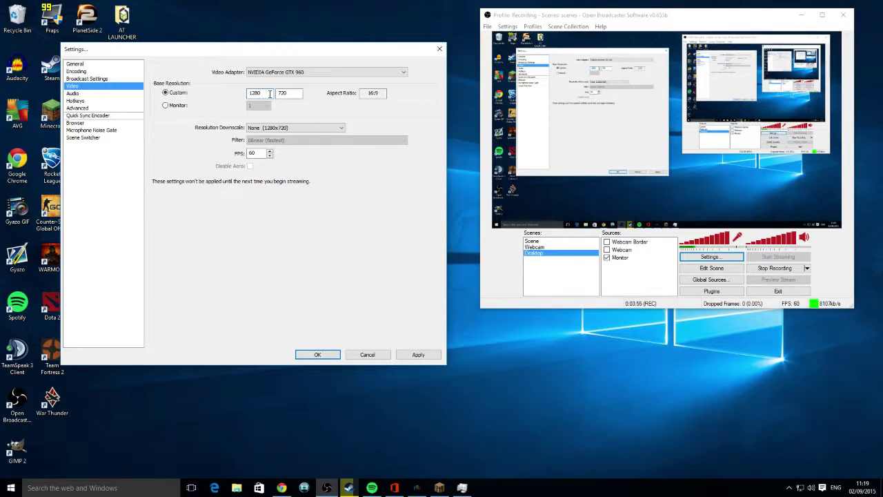
- Set the resolution downscale to None (1280x720) and the frame rate to 60 FPS
click(306, 130)
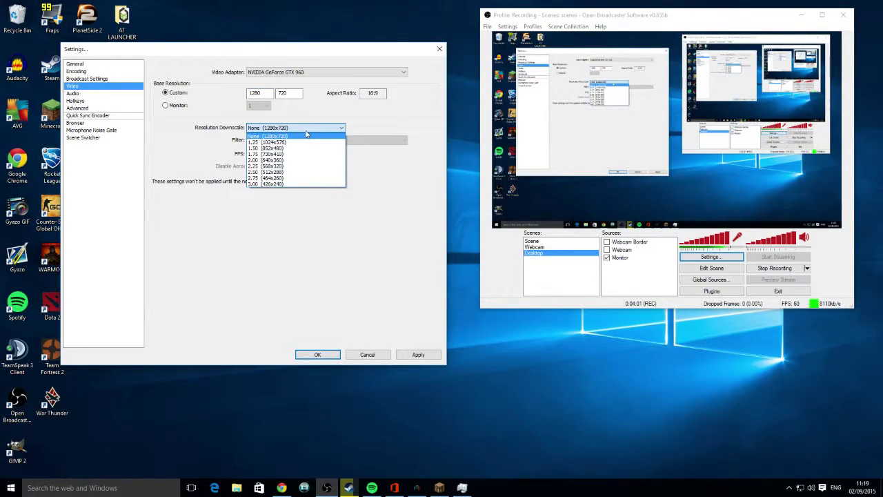
click(307, 136)
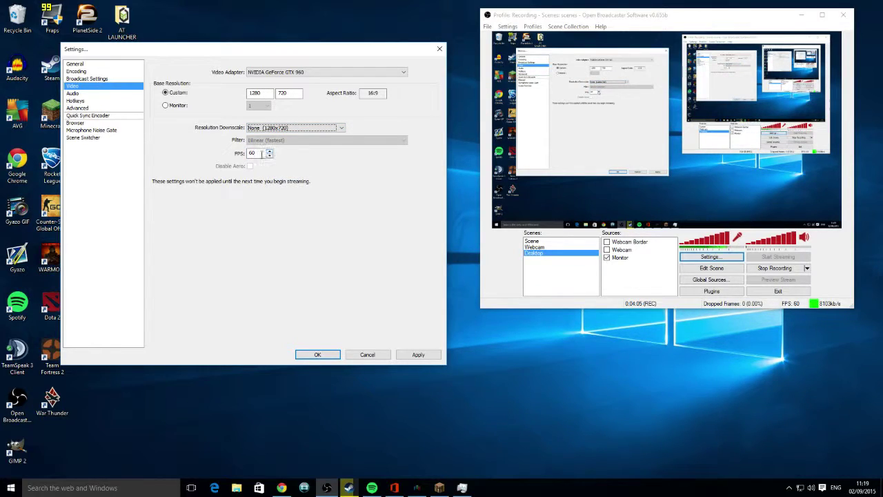
drag(254, 153, 243, 150)
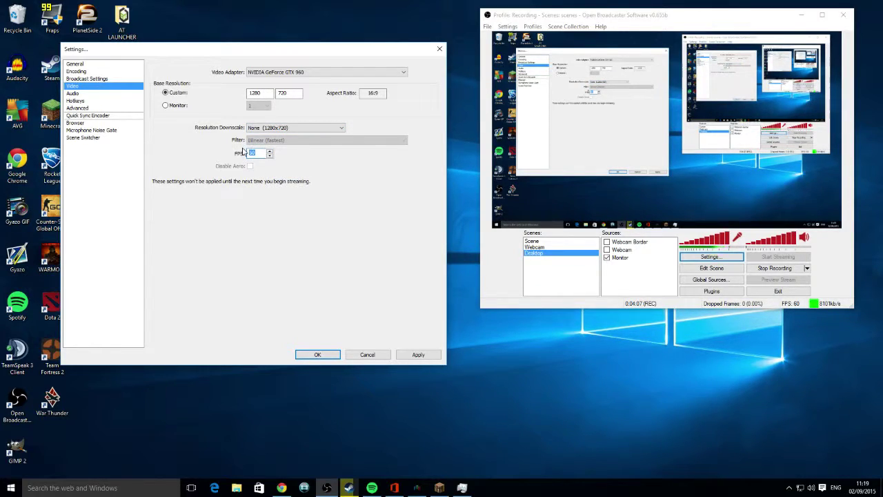
text(30)
key(BackSpace)
key(BackSpace)
text(60)
- Open the audio settings without saving the video changes and look through the available desktop audio and microphone devices
click(72, 93)
click(452, 274)
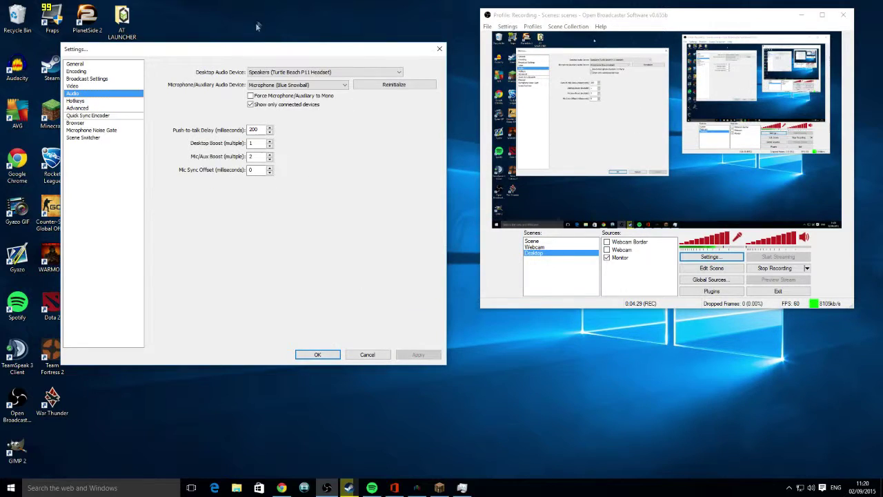
click(294, 73)
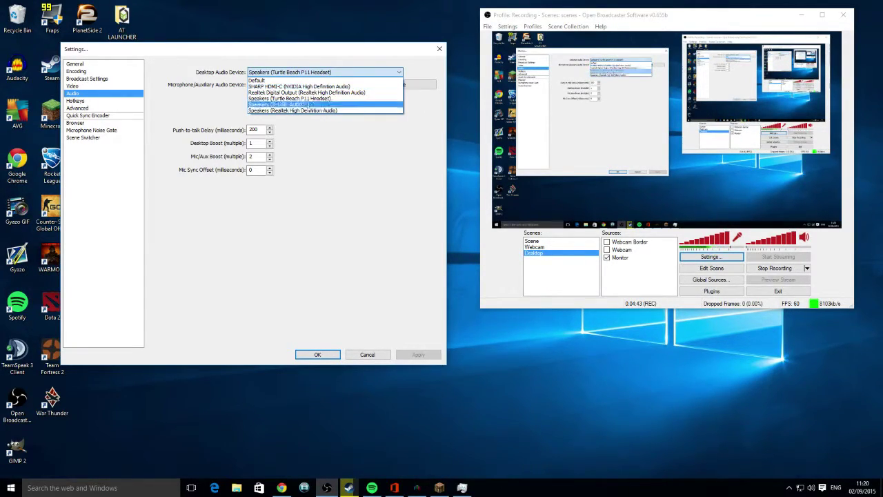
click(311, 150)
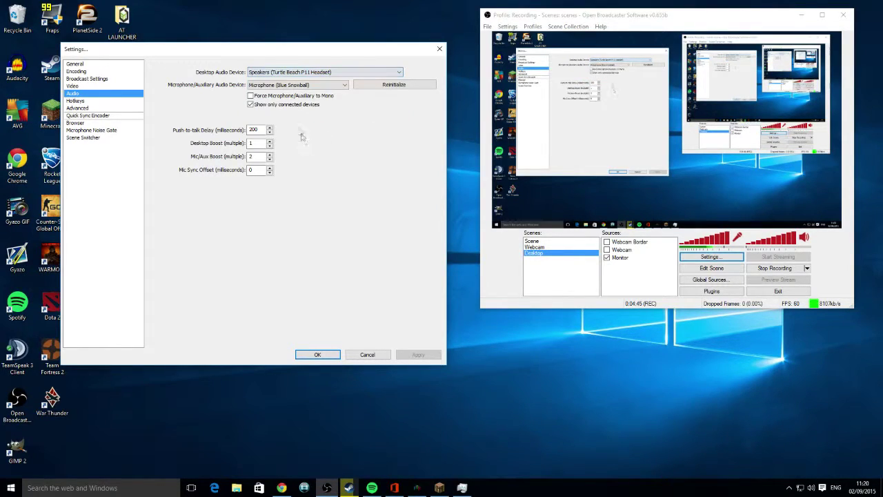
click(271, 87)
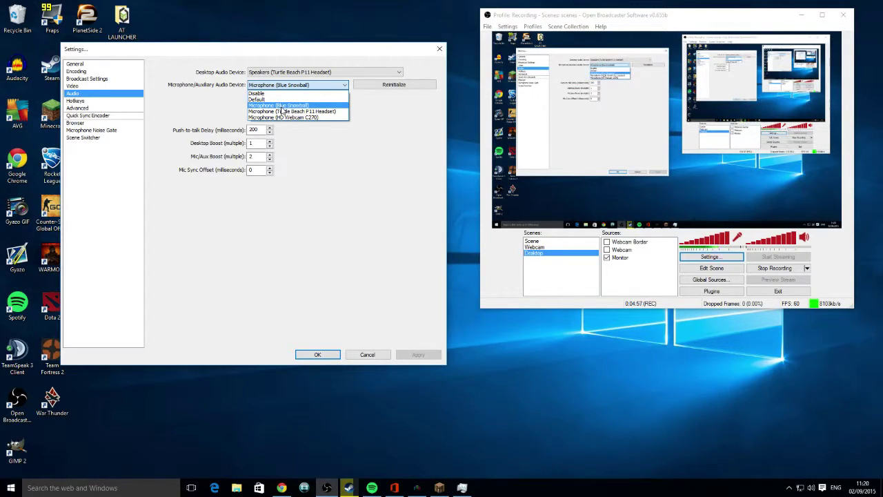
click(326, 161)
- Reinitialize the microphone/auxiliary audio device and check its device list again
click(380, 87)
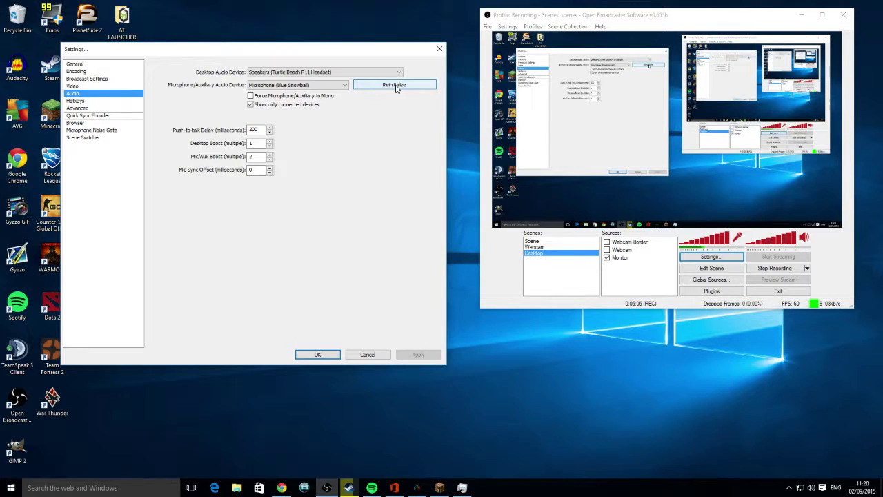
click(397, 88)
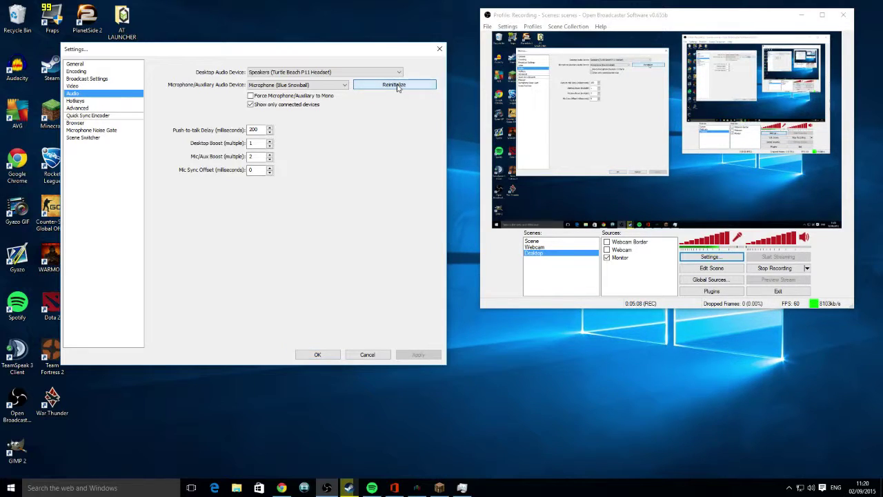
click(338, 87)
click(338, 196)
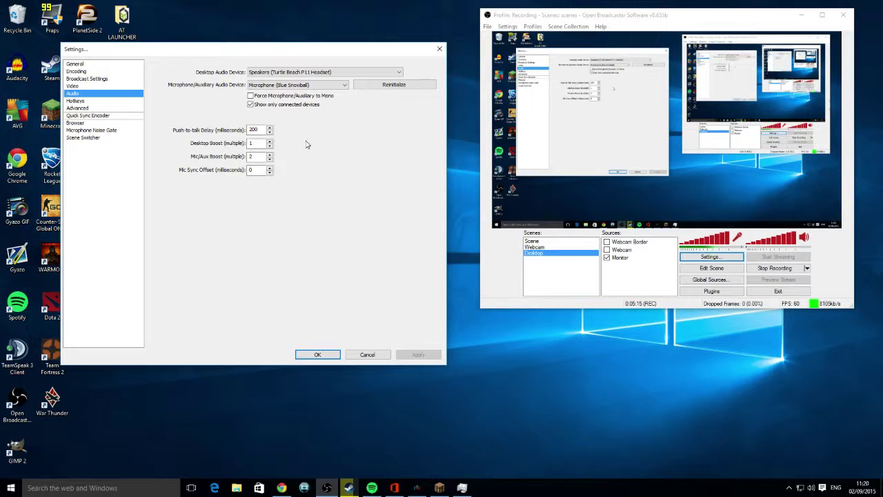
- Check the microphone and desktop boost multiples in the audio settings and open the hotkey settings to review the recording hotkeys
click(255, 157)
click(252, 148)
click(103, 102)
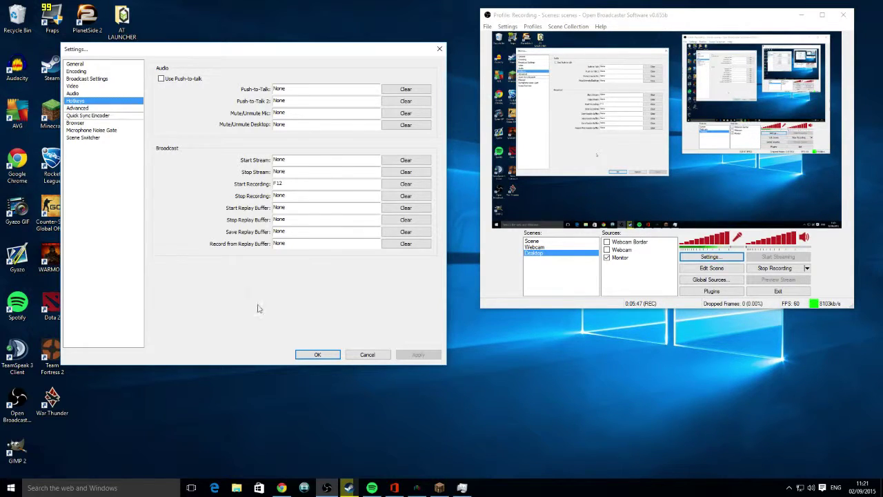
- Open the advanced settings, review the process priority class options and keep the x264 CPU preset at veryfast
click(79, 108)
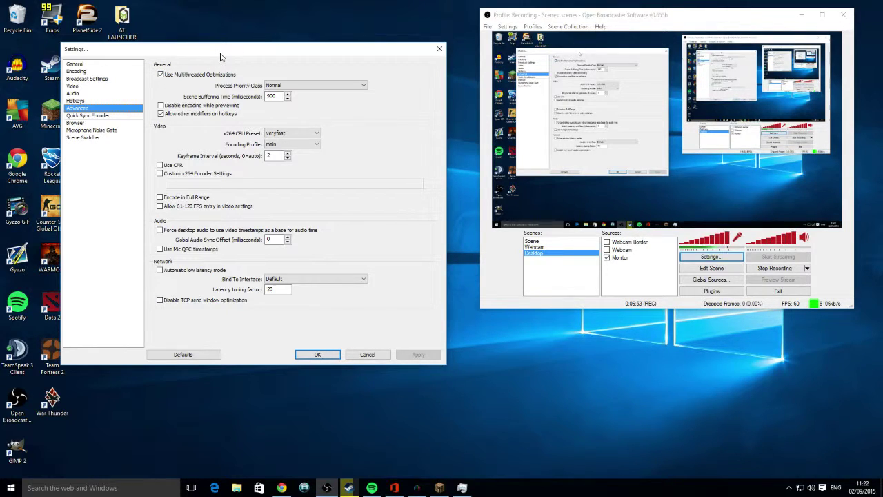
drag(231, 48, 229, 54)
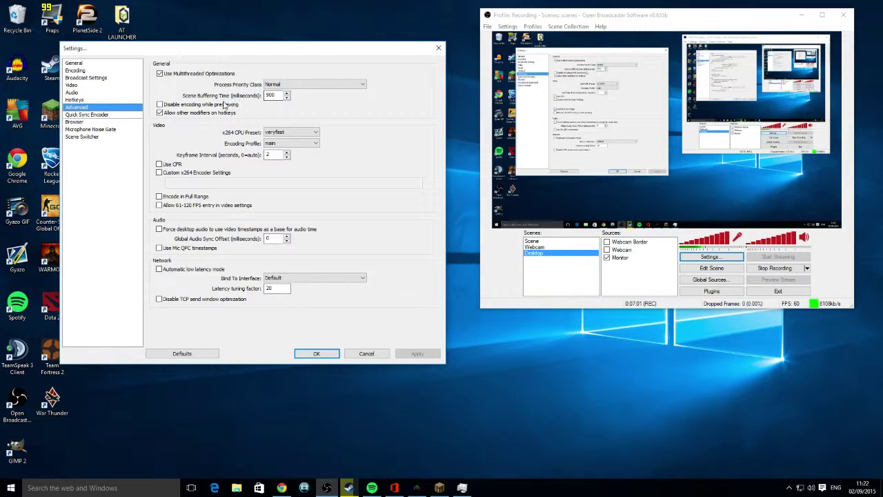
click(296, 84)
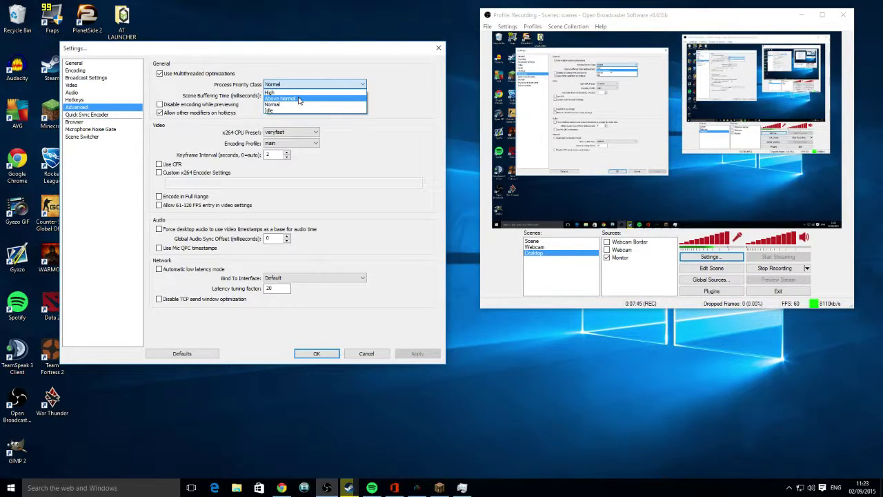
click(395, 80)
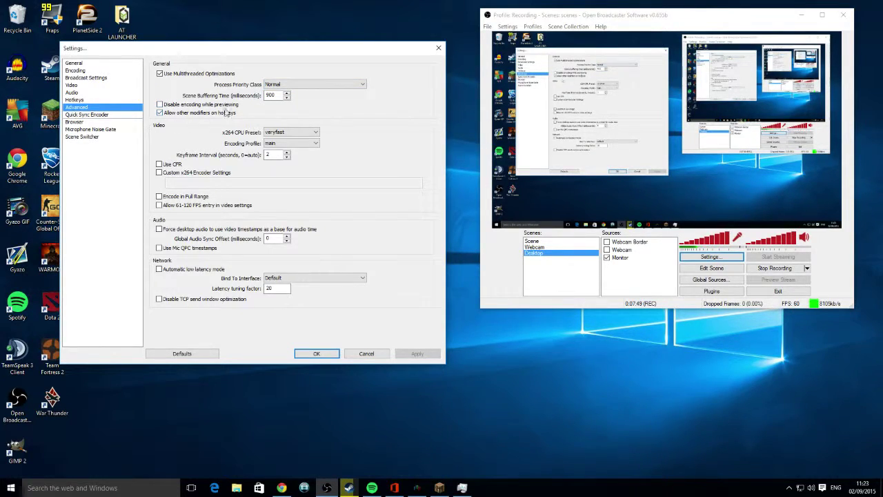
click(273, 134)
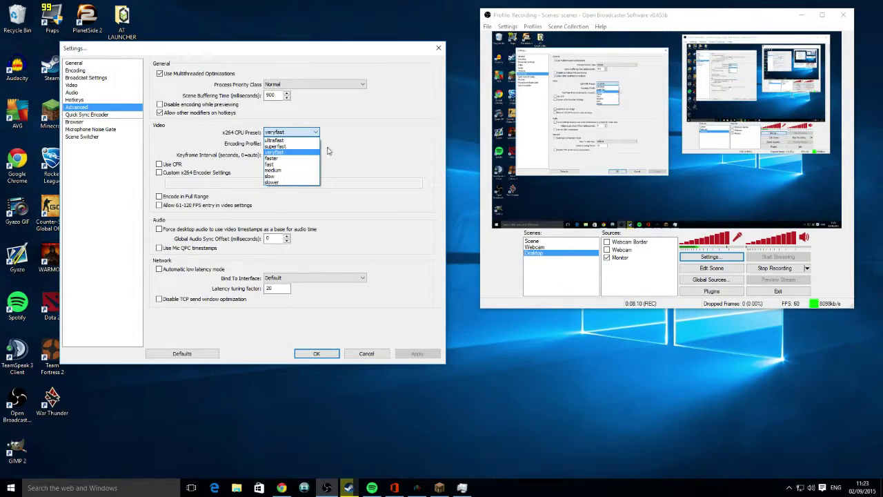
click(293, 152)
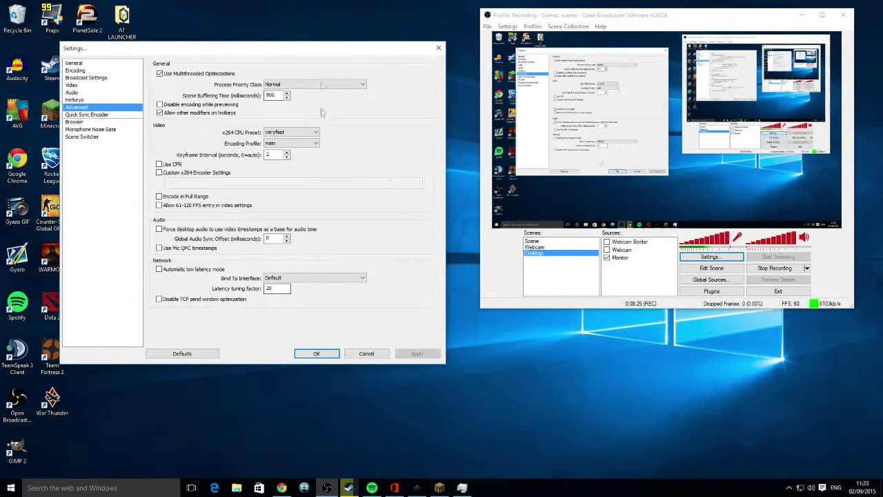
- Look through the Quick Sync Encoder, Browser, Microphone Noise Gate, Scene Switcher and General settings pages
click(80, 115)
click(96, 129)
click(98, 123)
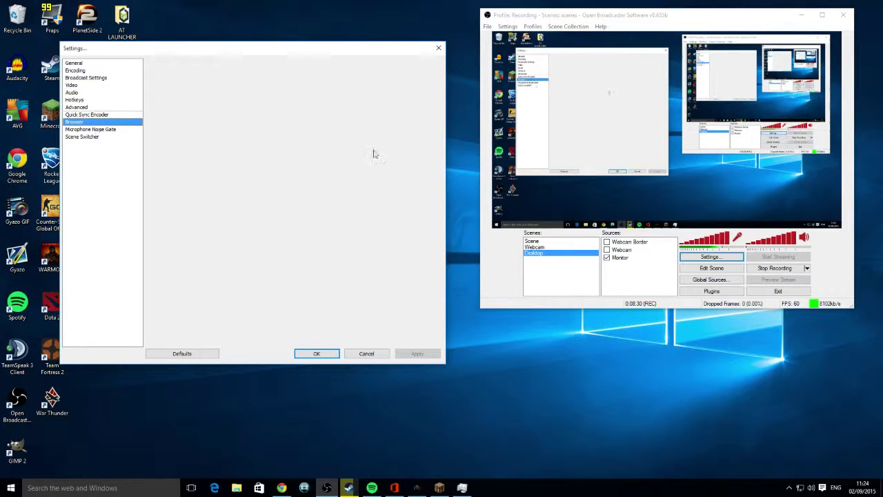
click(97, 129)
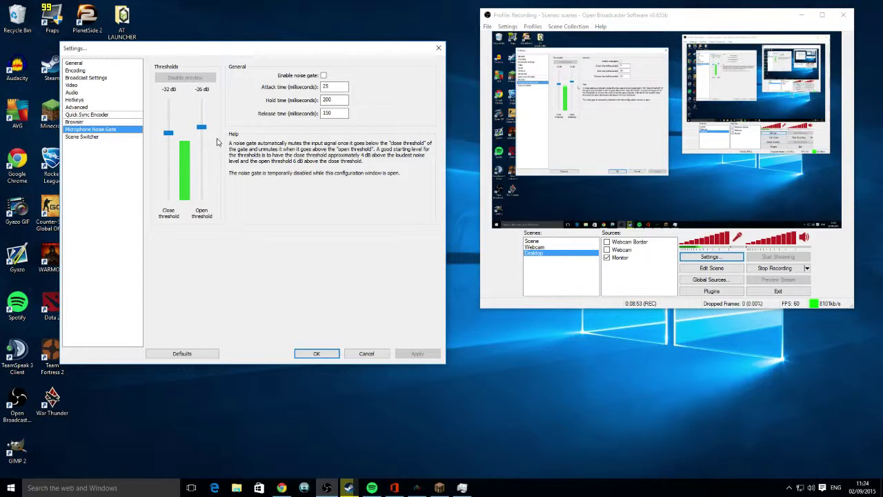
click(95, 138)
click(81, 63)
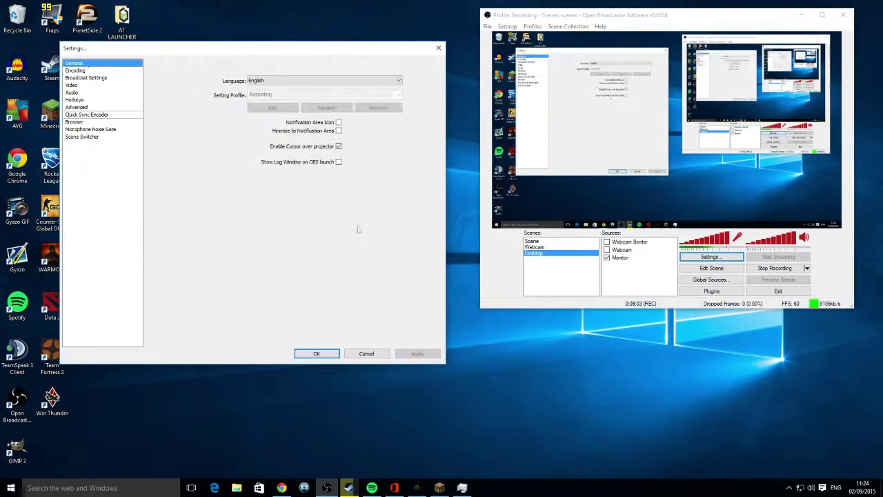
- Close the settings without saving and move the main OBS window to the middle of the desktop
click(367, 353)
drag(664, 16, 438, 54)
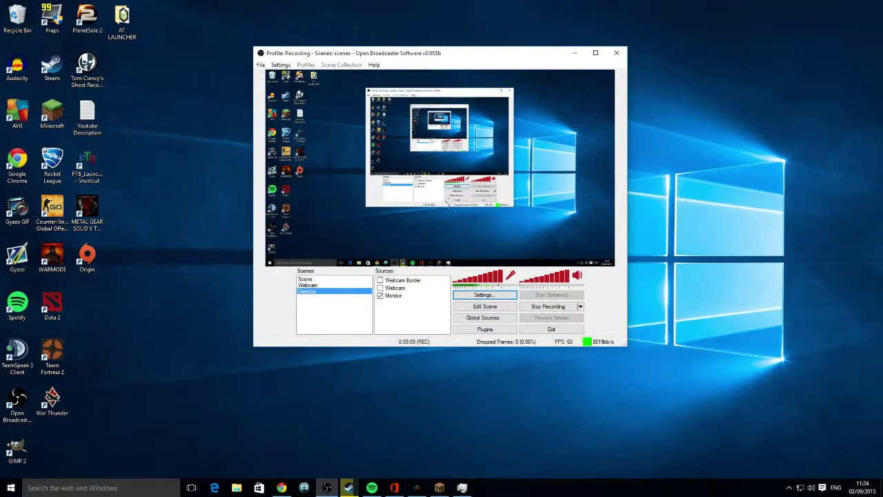